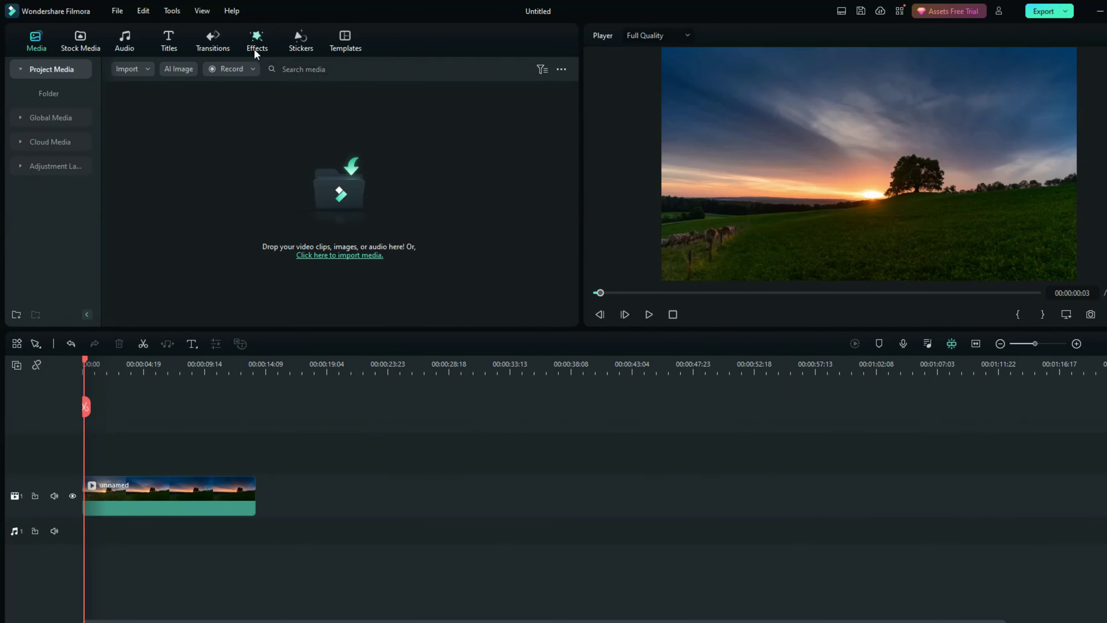
- Filter Recommended effects to Free, add Shiny Golden Pack Overlay to the sunset clip, and play it
left_click(257, 51)
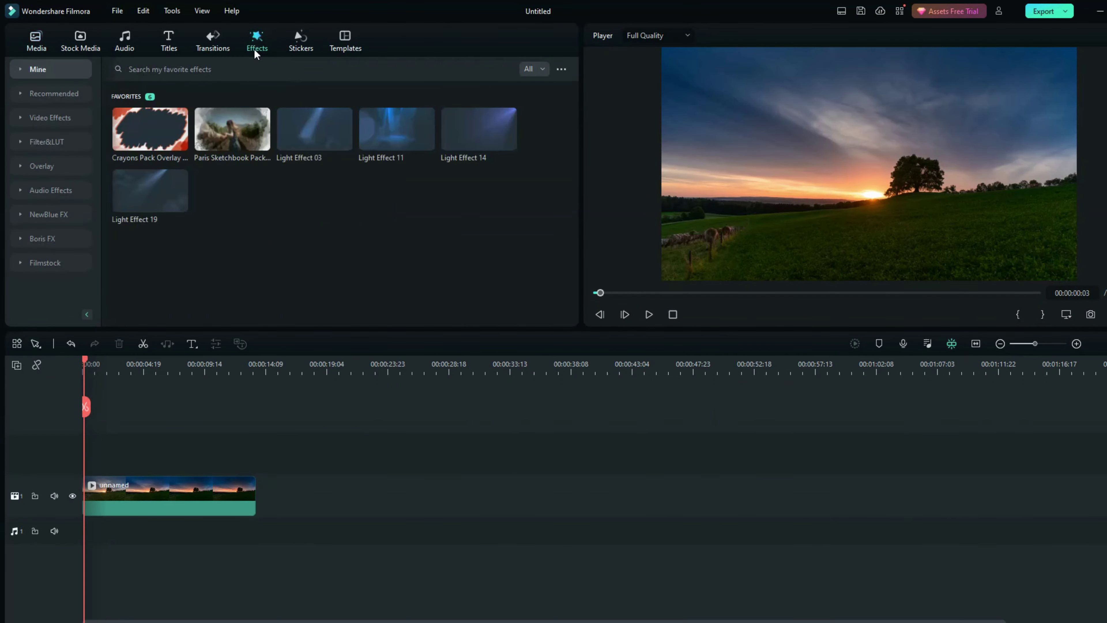
left_click(64, 98)
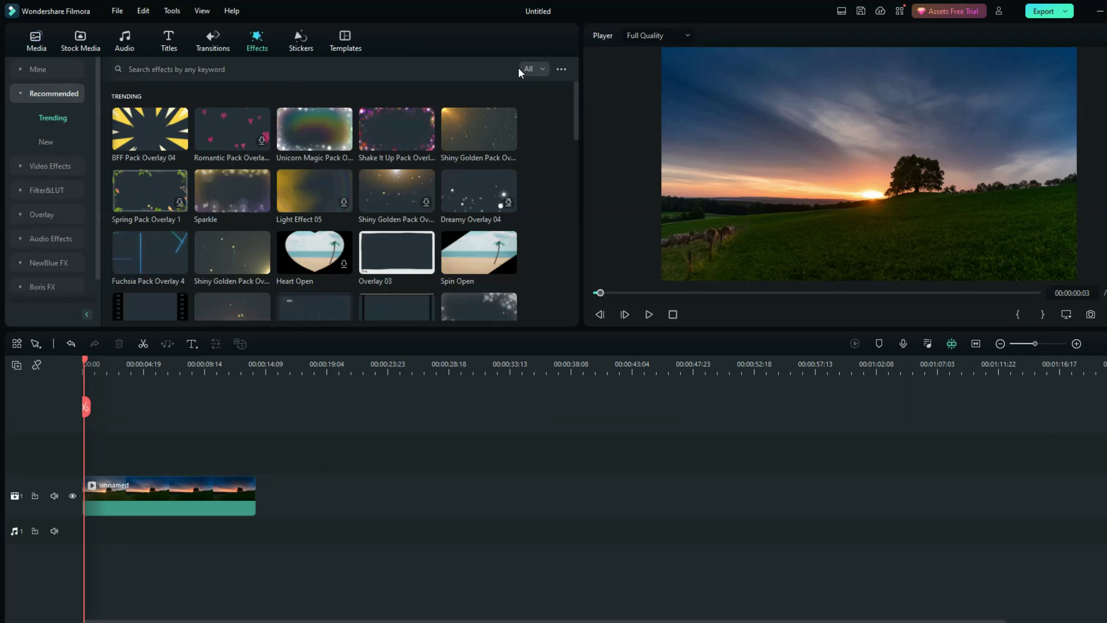
left_click(530, 73)
left_click(541, 114)
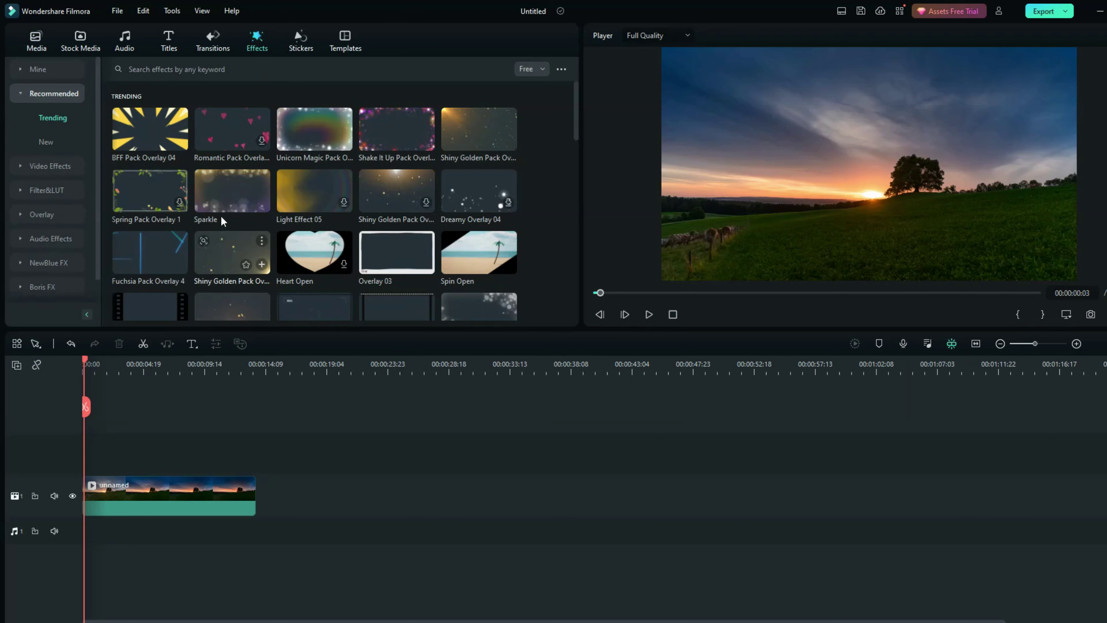
scroll(258, 144, "down", 3)
scroll(238, 160, "up", 2)
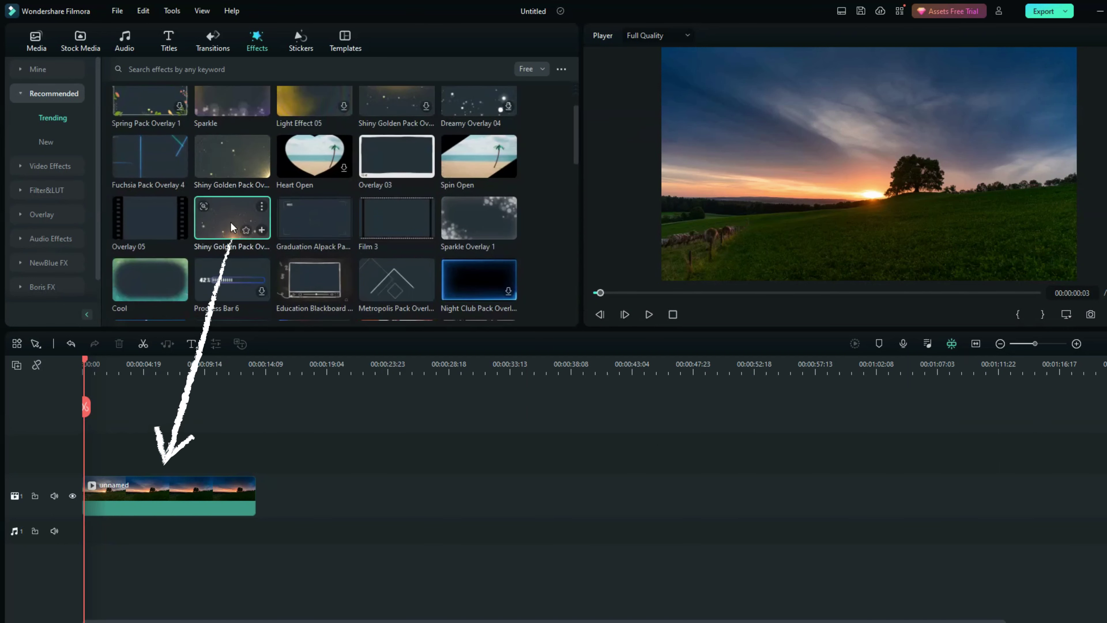
mouse_move(233, 229)
left_mouse_down()
mouse_move(235, 432)
mouse_move(126, 491)
left_mouse_up()
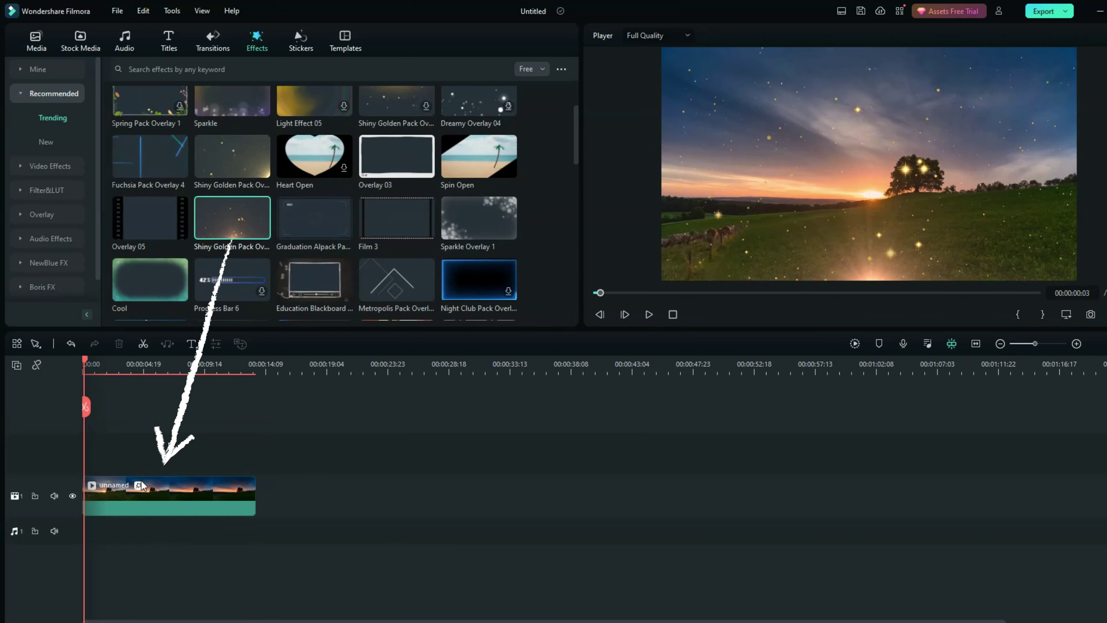
left_click(649, 315)
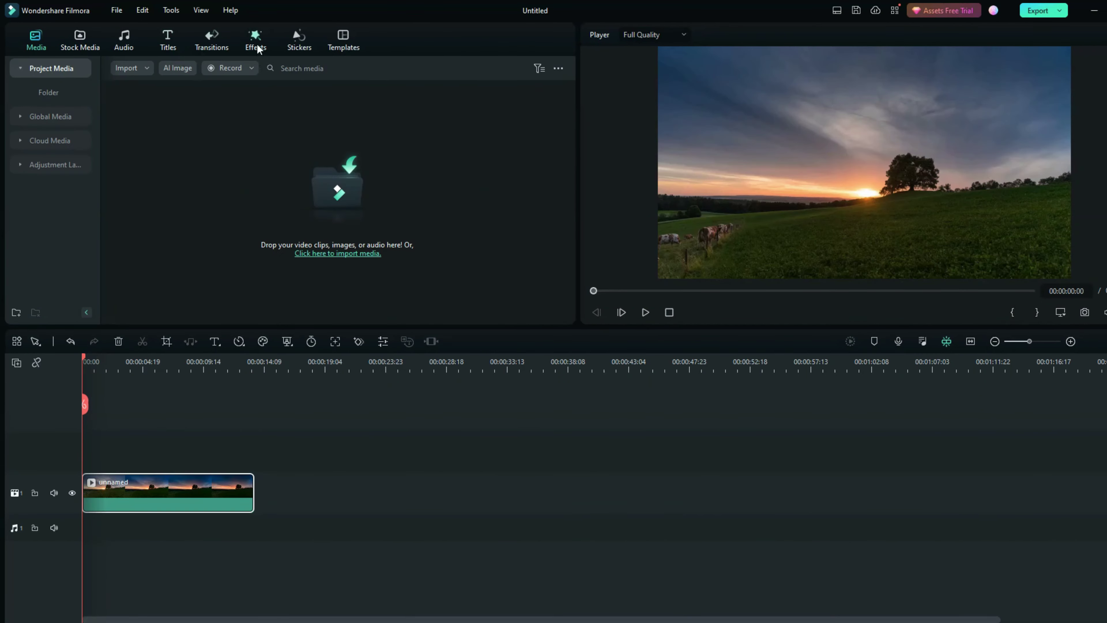
- Put the Sparkle overlay on track 2 above the sunset clip and preview it from 5 s
left_click(257, 47)
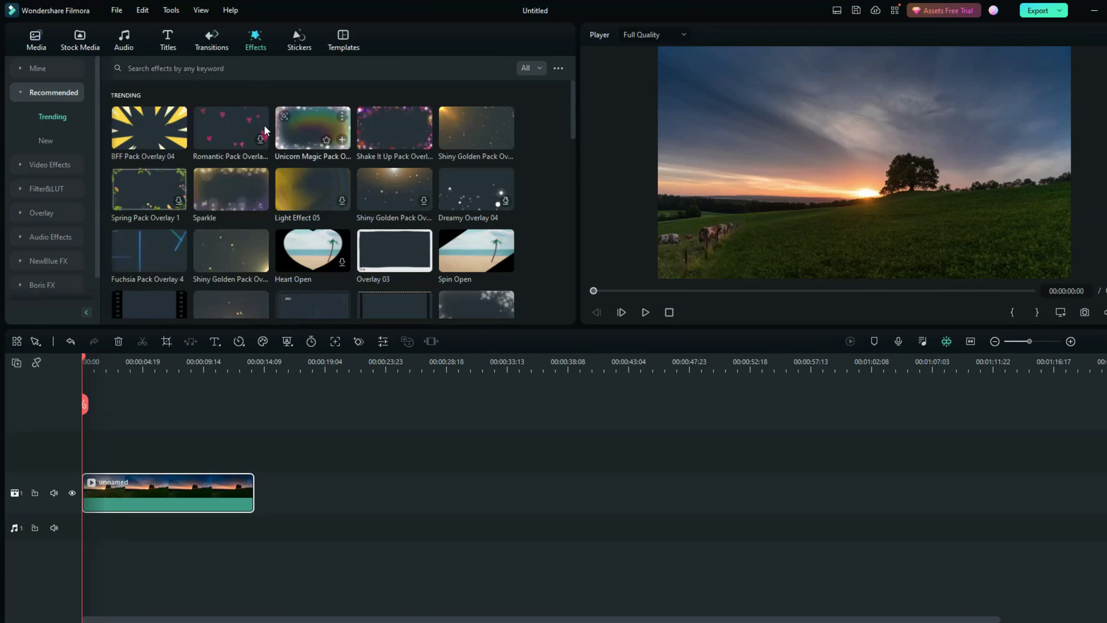
left_click_drag(231, 199, 147, 464)
left_click_drag(86, 365, 145, 365)
left_click(646, 312)
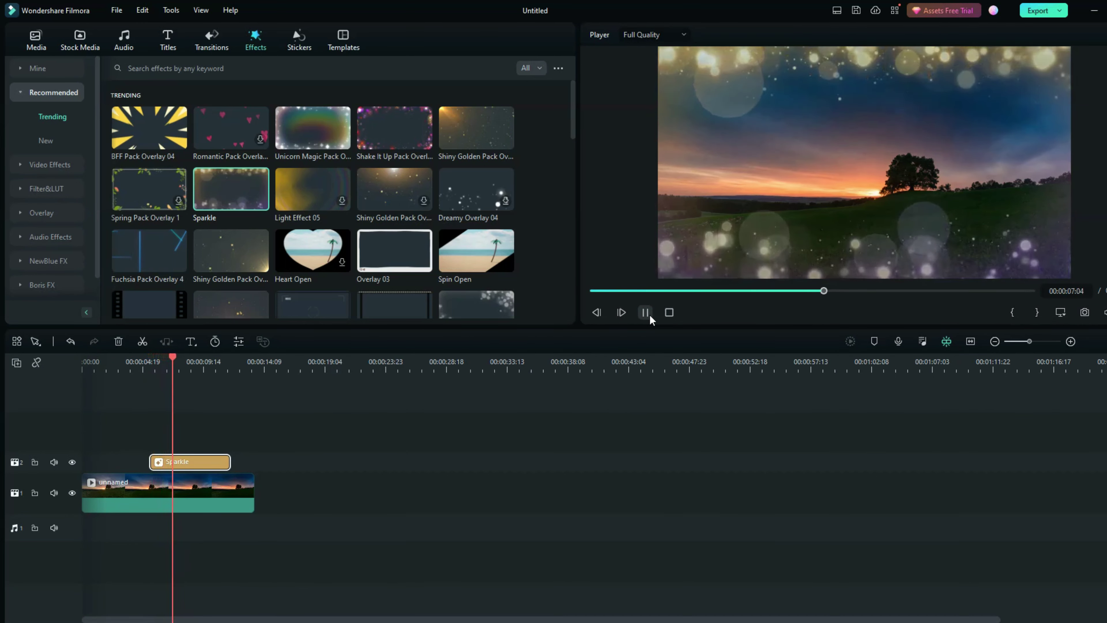
left_click(649, 315)
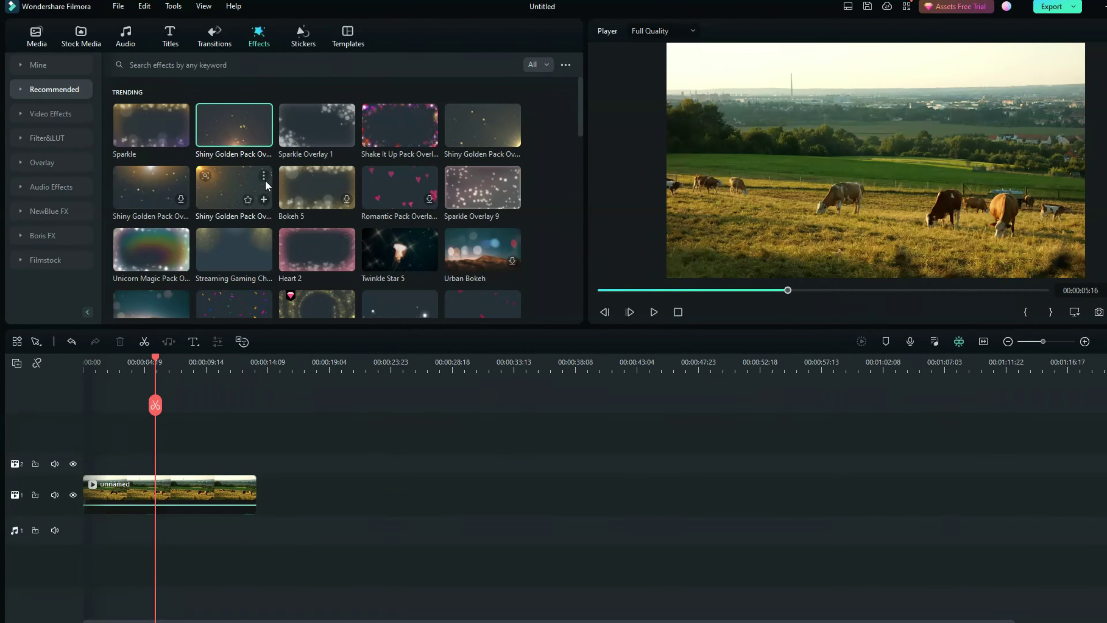
- Place Shiny Golden Pack on track 2 above the cow clip and open its opacity settings
left_click_drag(237, 126, 169, 462)
double_click(188, 463)
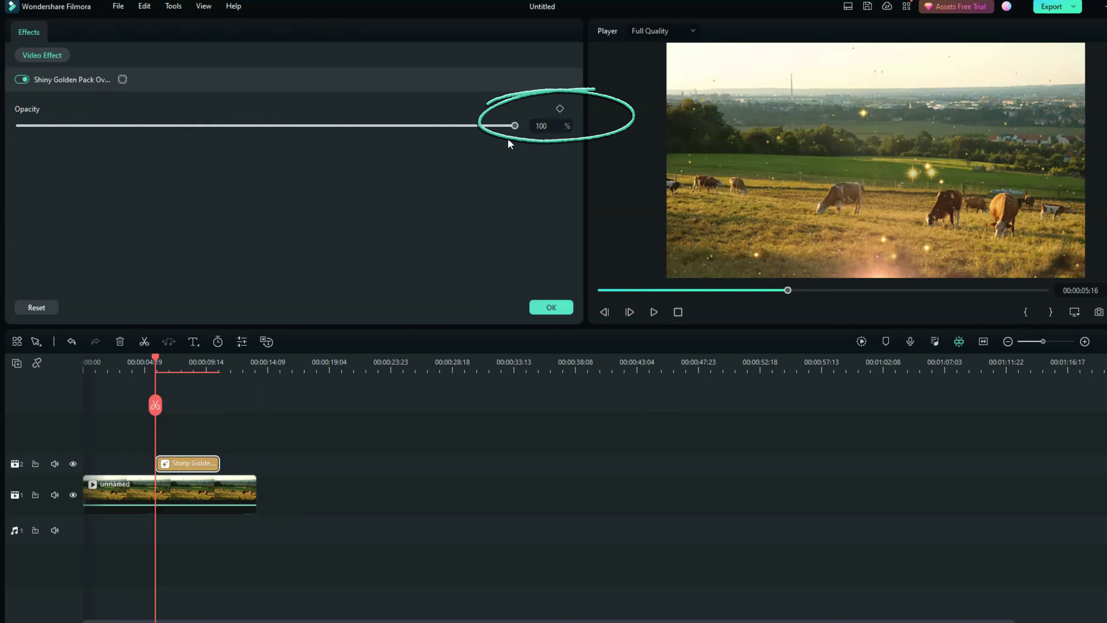
left_click_drag(515, 128, 546, 151)
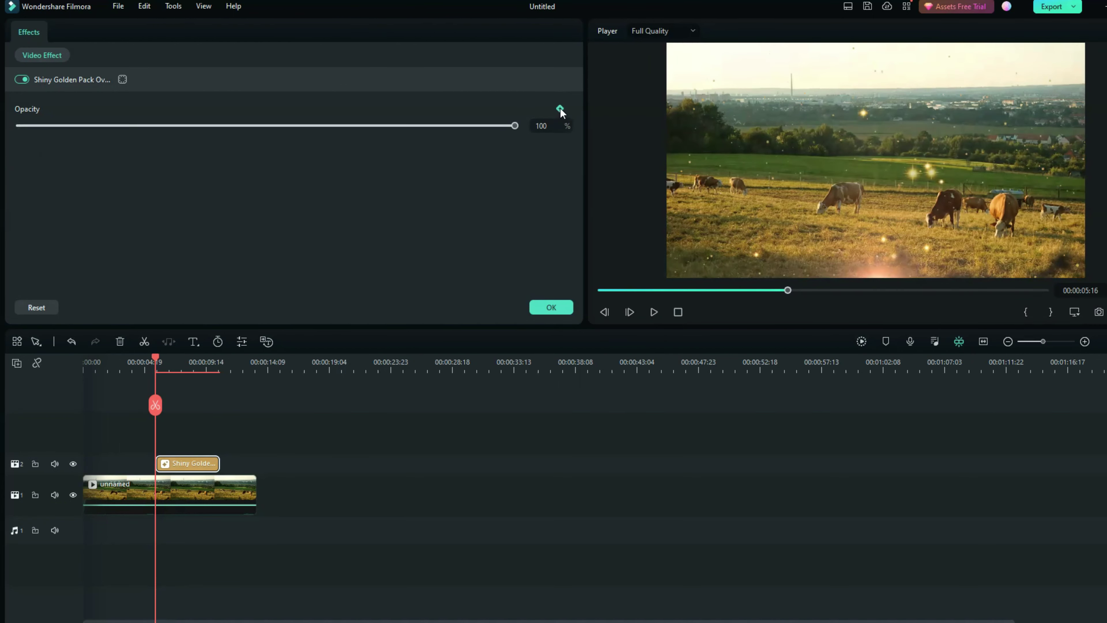
- Keyframe the overlay's opacity to fade from 100% to 35% at two playhead positions, then confirm
left_click_drag(155, 356, 159, 355)
left_click(619, 48)
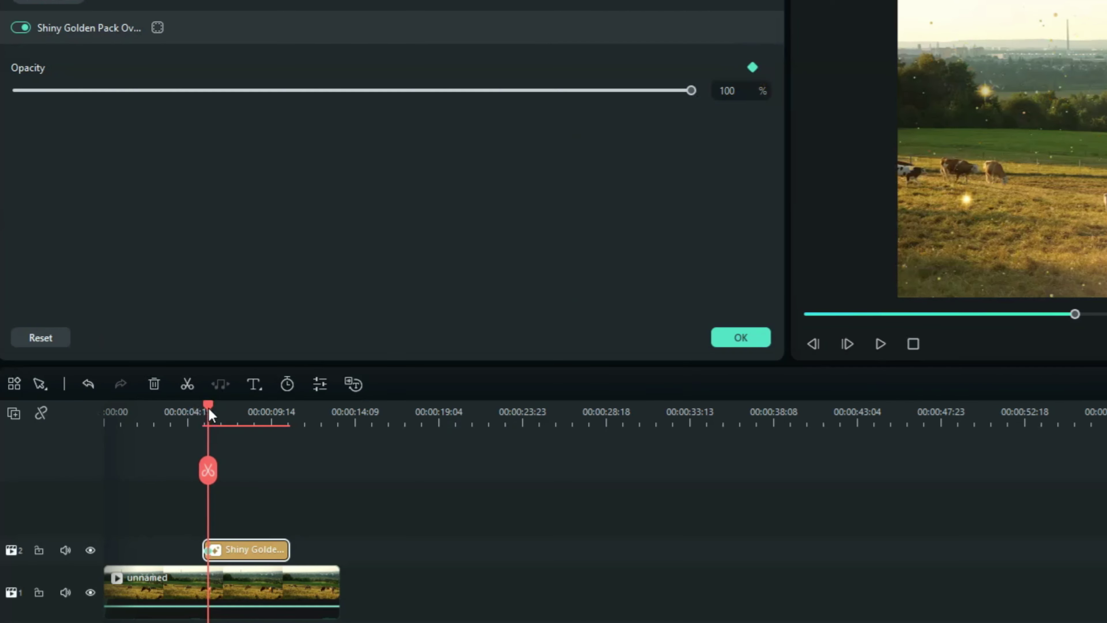
left_click_drag(159, 359, 192, 356)
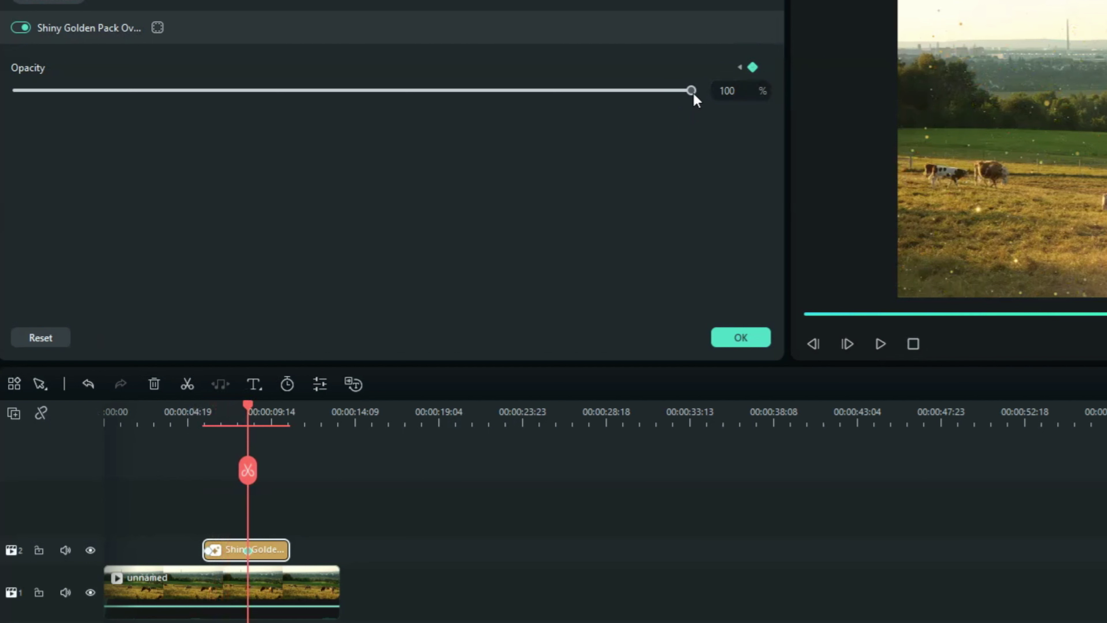
left_click(208, 418)
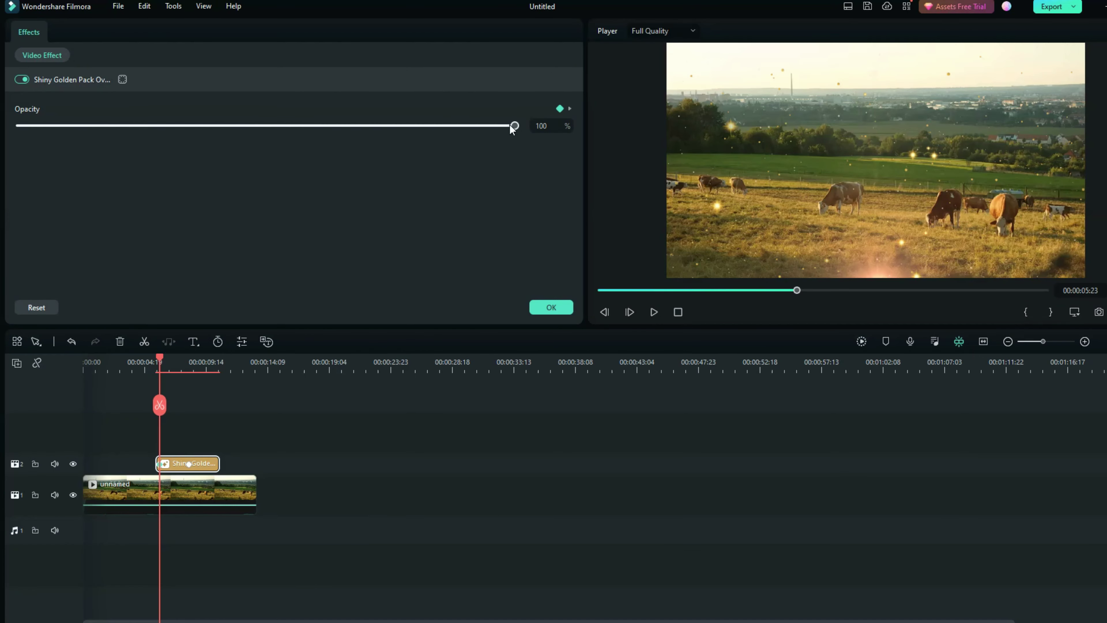
left_click_drag(515, 126, 192, 126)
left_click(549, 308)
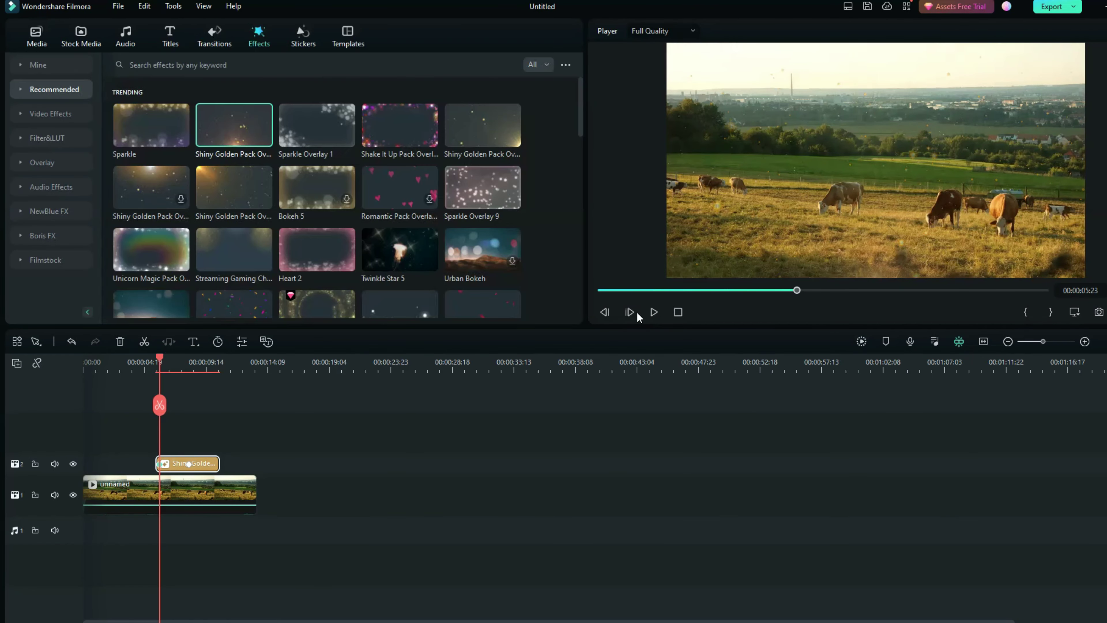
- Play back the opacity fade, then browse the Live Update 12.5.7 feature list and close it
left_click(652, 313)
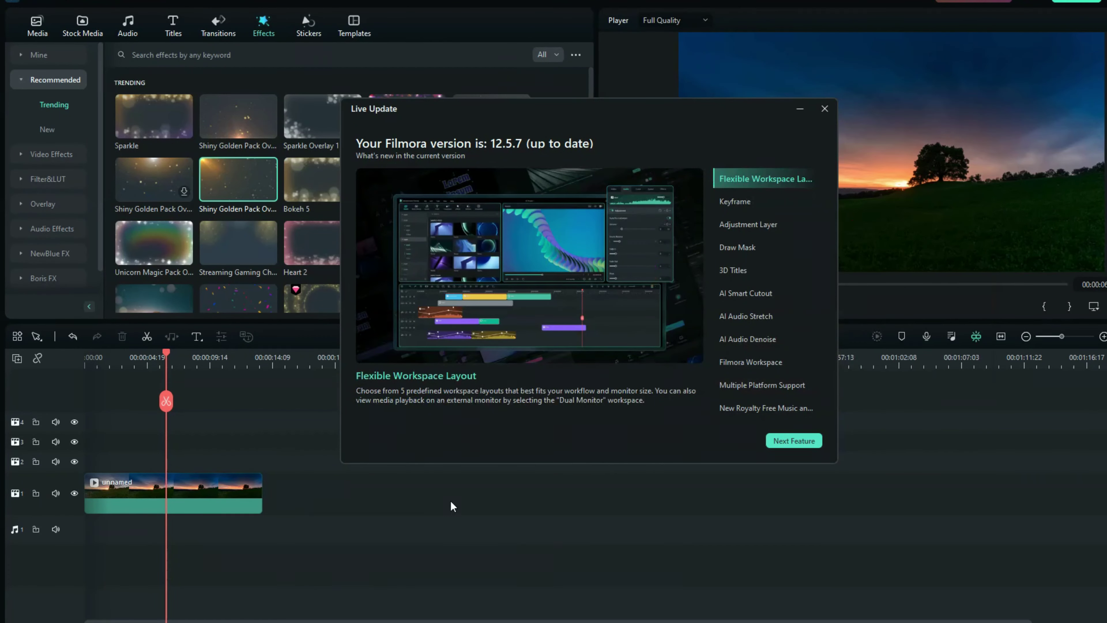
left_click(756, 270)
left_click(755, 201)
left_click(756, 178)
left_click(757, 248)
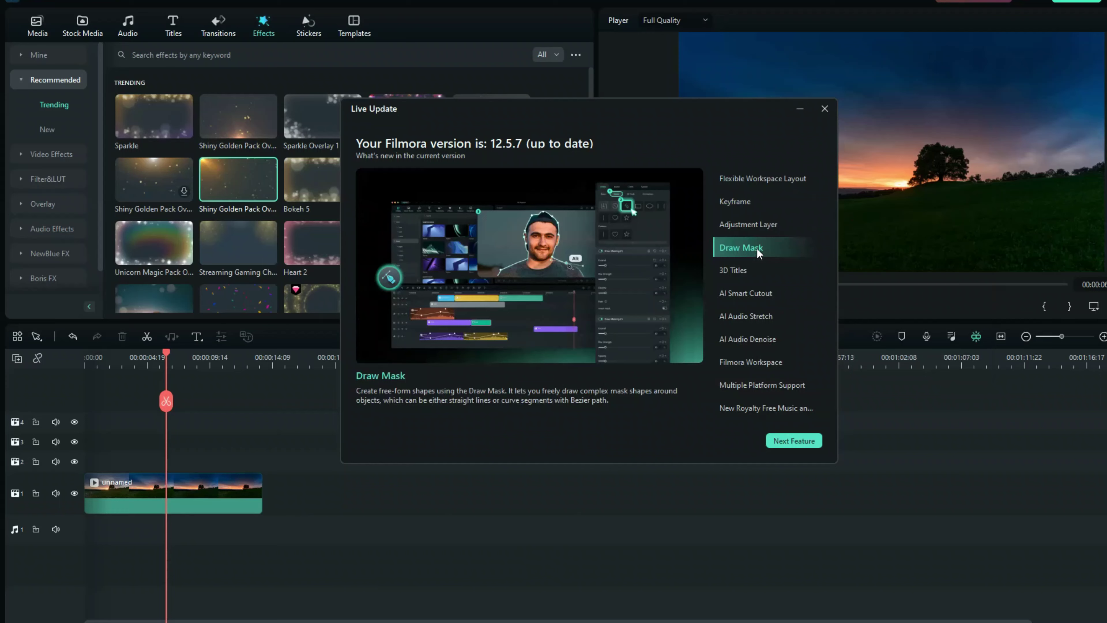
left_click(757, 270)
left_click(761, 316)
left_click(764, 362)
left_click(766, 384)
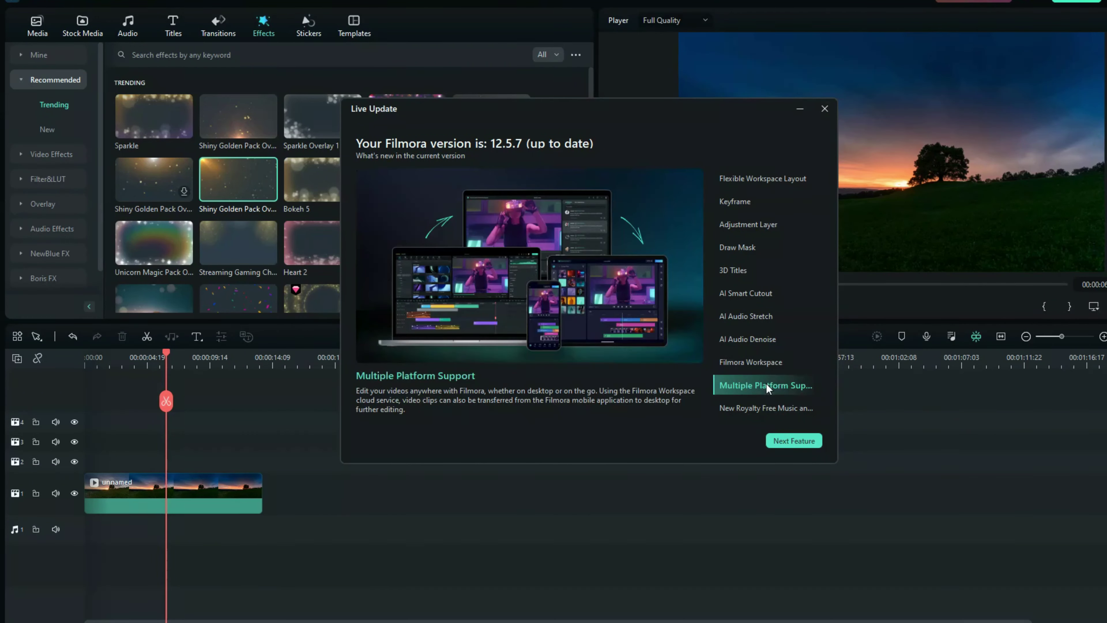
left_click(770, 408)
left_click(780, 442)
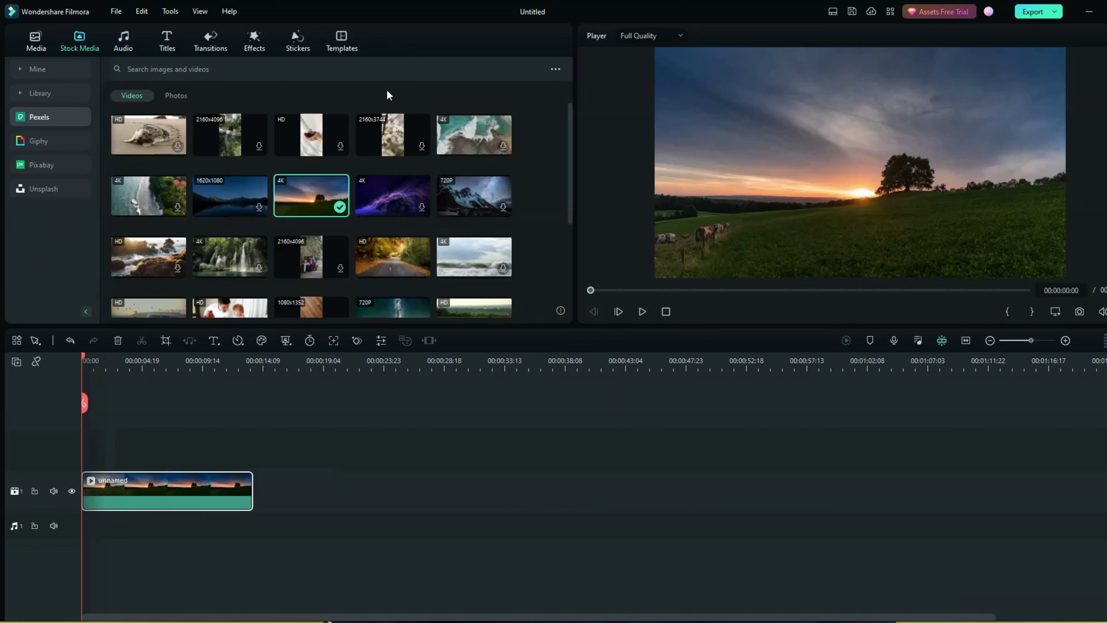
- Apply Shiny Golden Pack to the sunset clip and add a rectangle mask to the overlay
left_click(255, 42)
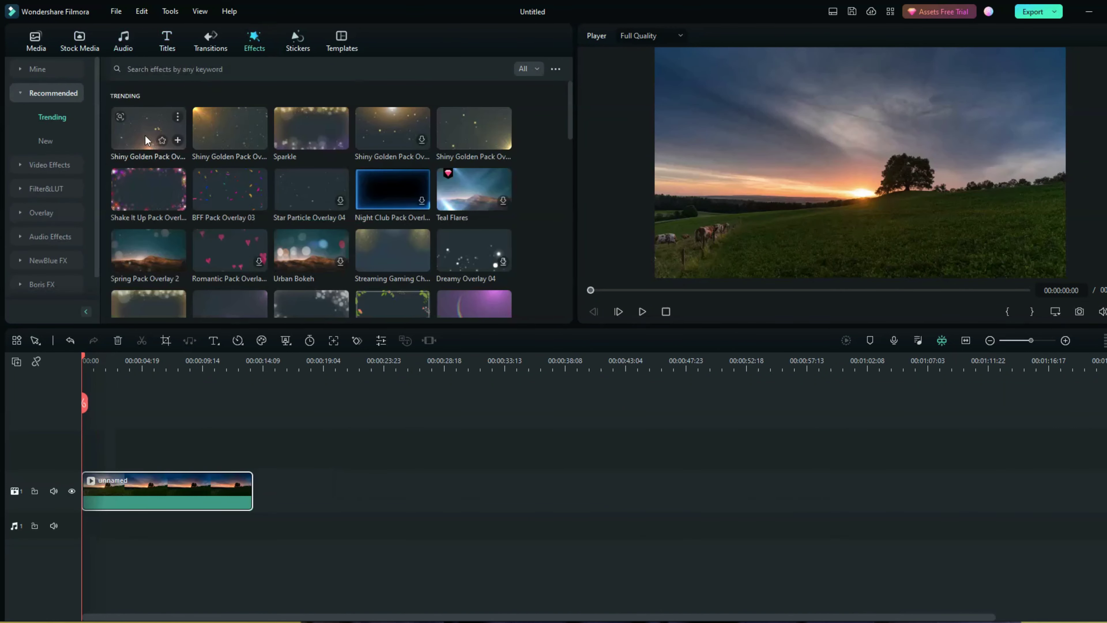
left_click_drag(144, 135, 156, 493)
double_click(156, 491)
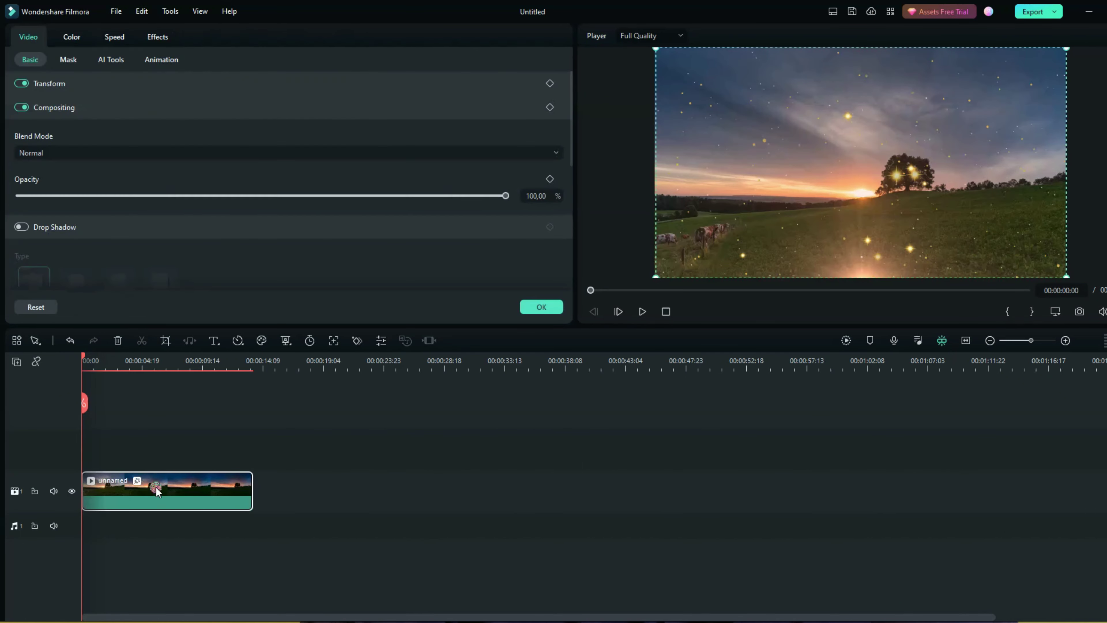
left_click(162, 37)
left_click(123, 82)
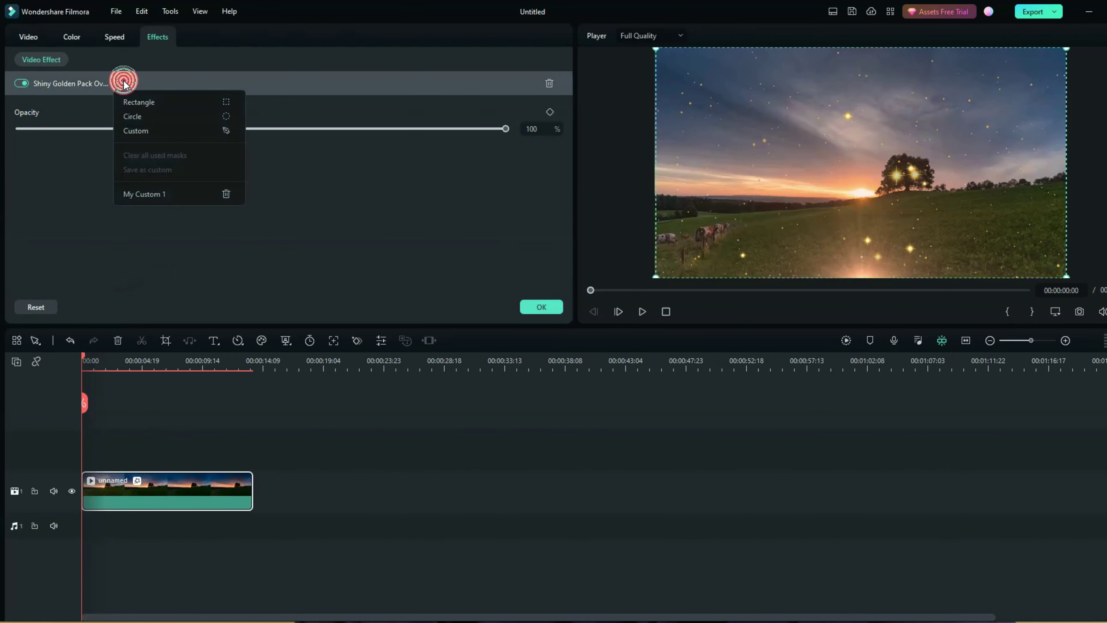
left_click(152, 106)
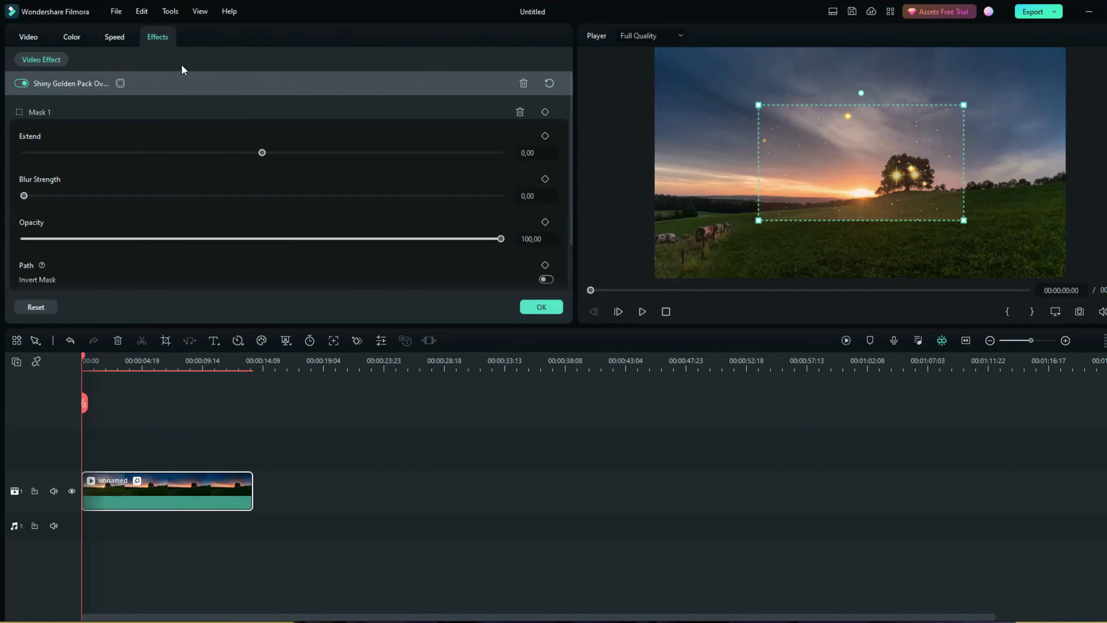
- Delete the rectangle mask and switch to a Custom mask shape
left_click(520, 112)
left_click(120, 83)
left_click(131, 129)
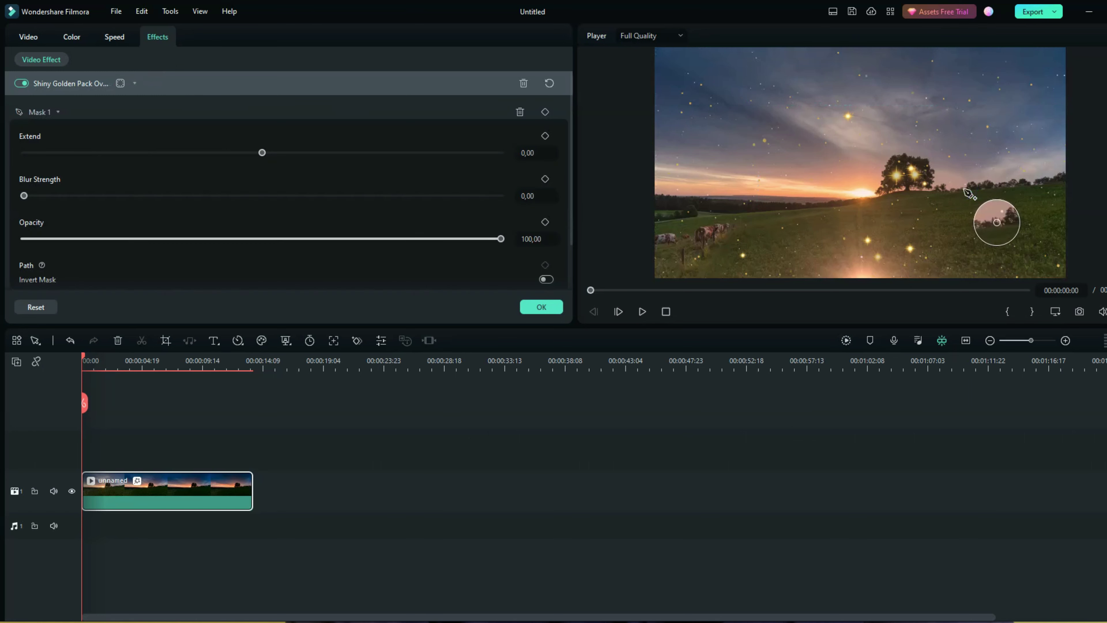
- Draw a closed custom mask path point by point around the tree
left_click(866, 187)
left_click(876, 169)
left_click(884, 156)
left_click(896, 149)
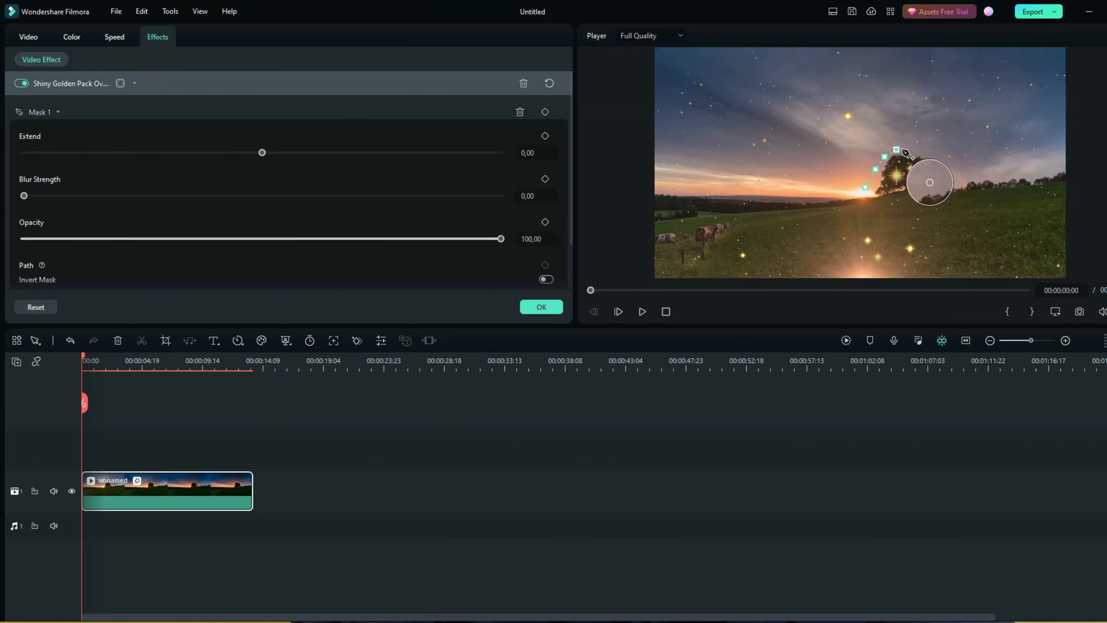
left_click(925, 152)
left_click(935, 161)
left_click(941, 173)
left_click(942, 185)
left_click(930, 194)
left_click(889, 198)
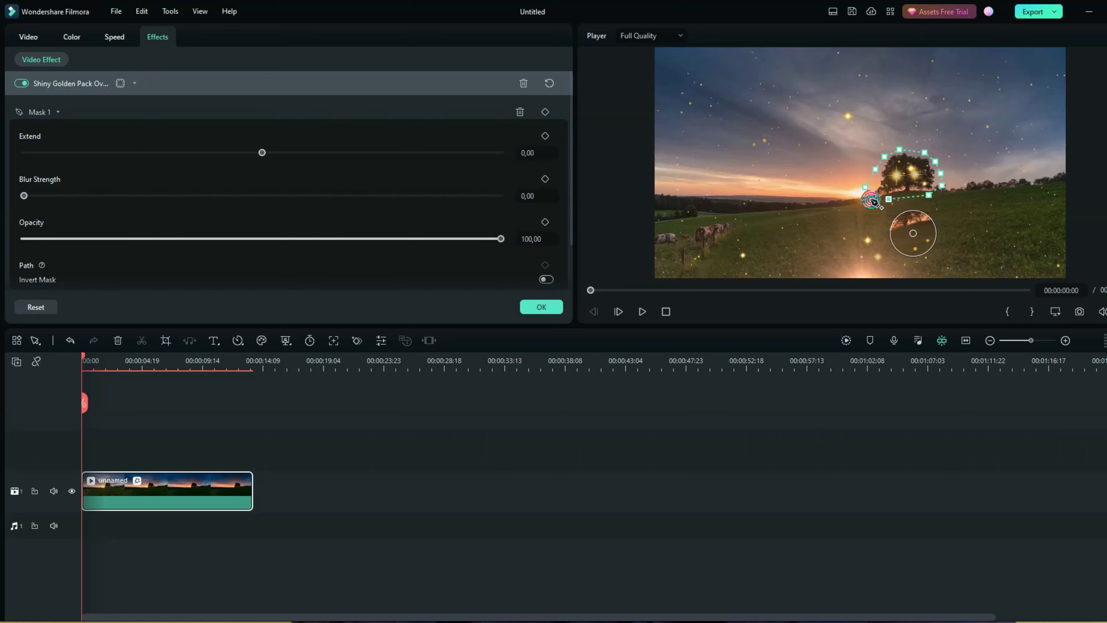
left_click(867, 188)
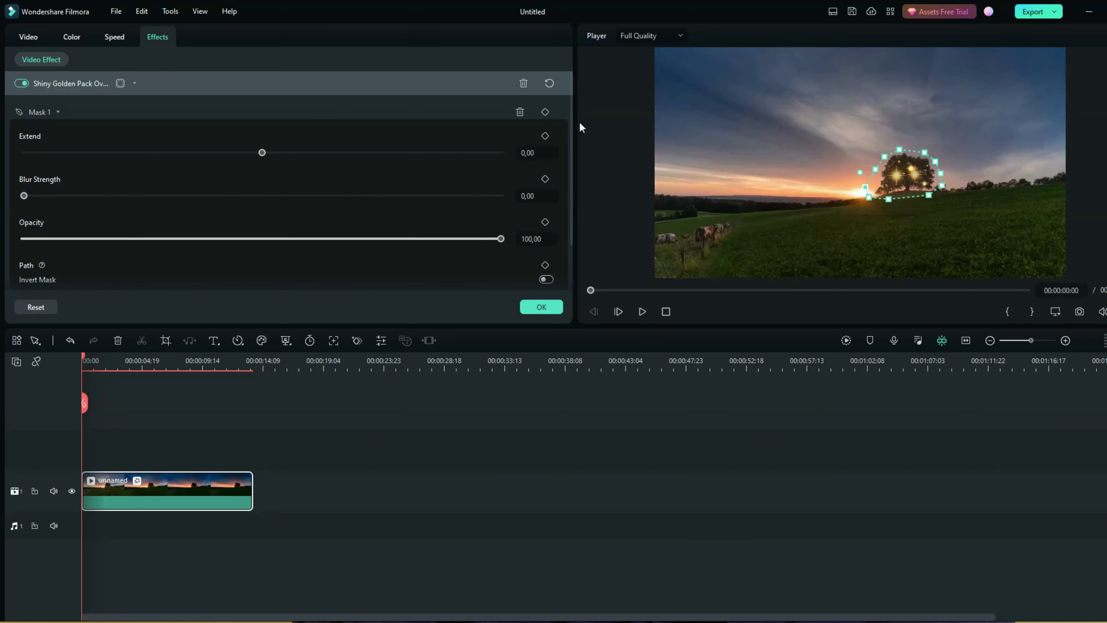
- Set the tree mask to Extend 32,87 and Blur Strength 27,23, confirm, and play the clip
left_click_drag(262, 153, 296, 155)
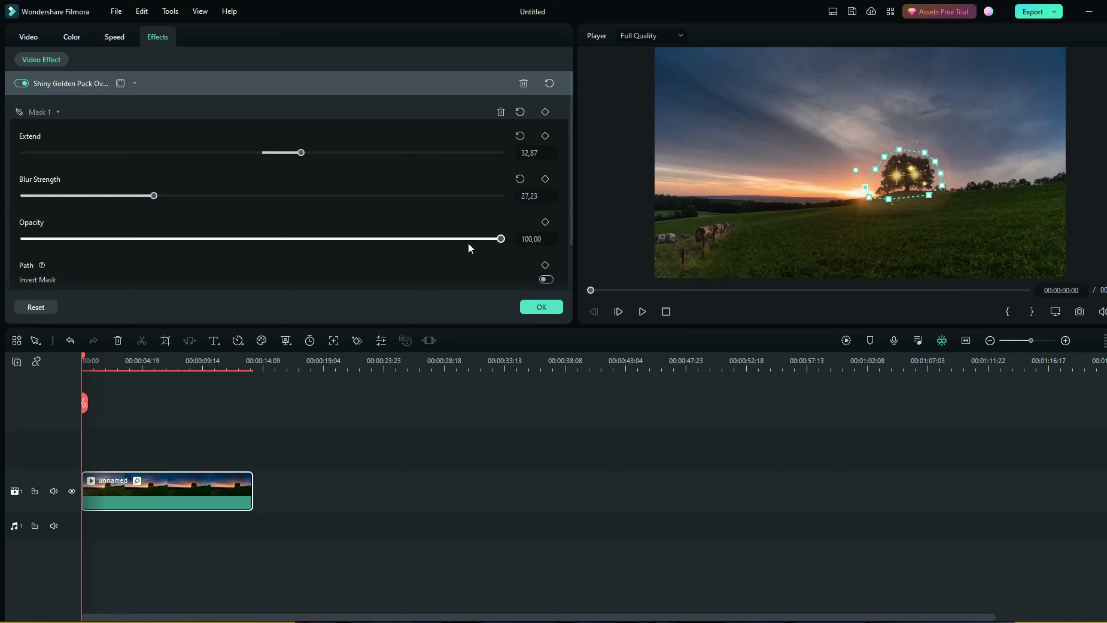
left_click(540, 308)
left_click(643, 312)
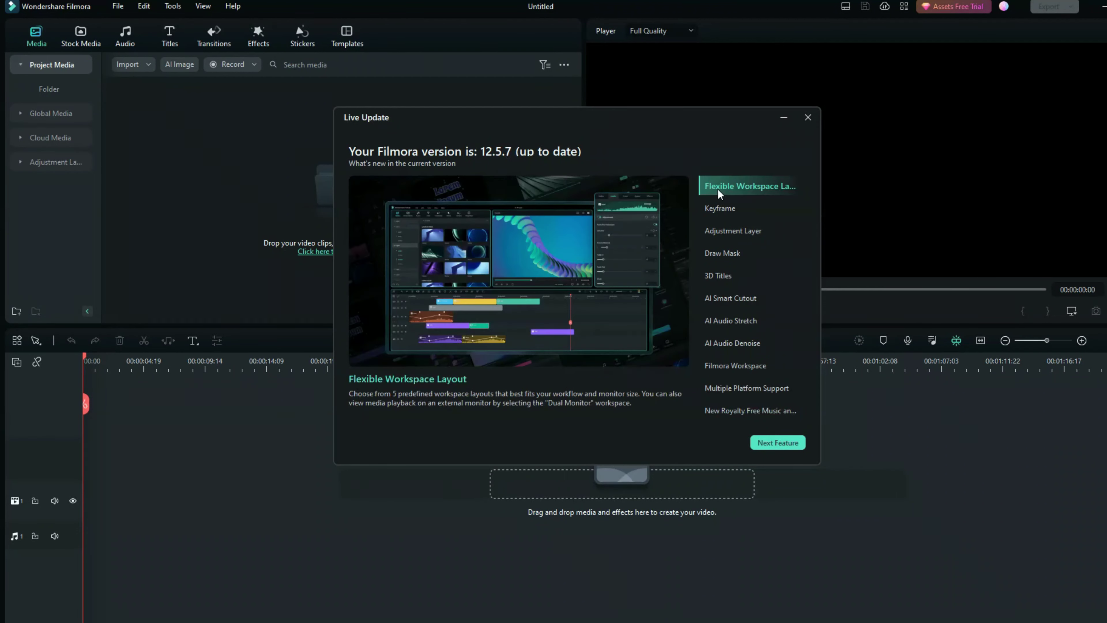
- Step through the Live Update feature descriptions and close the window
left_click(722, 227)
left_click(726, 321)
left_click(750, 411)
left_click(754, 441)
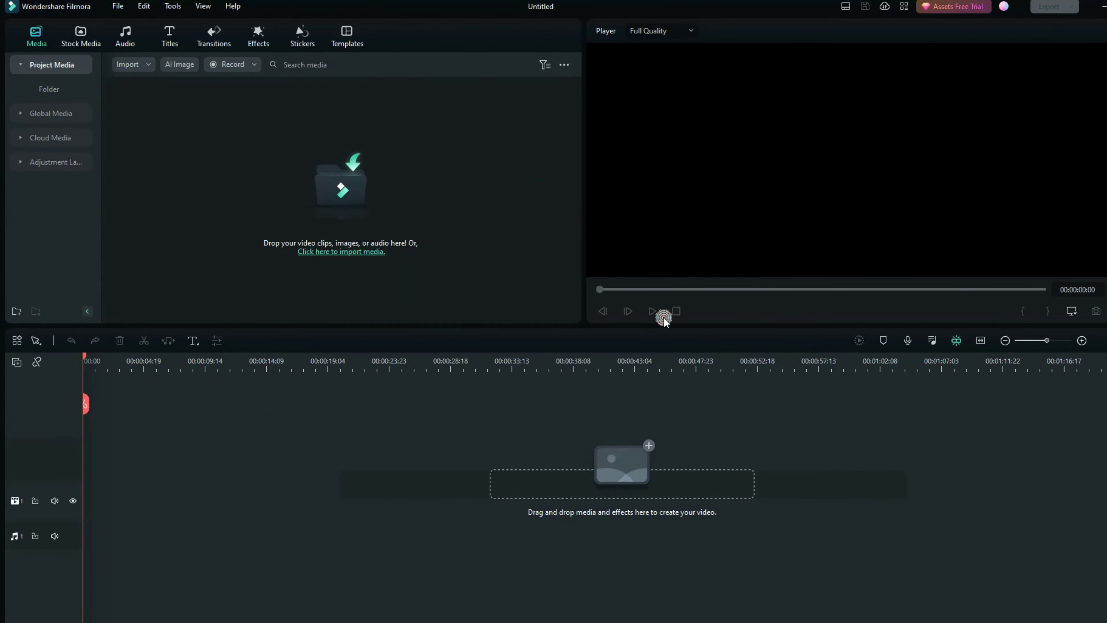
- Run Help > Check for Update, confirm 12.5.7 is current, and close Live Update
left_click(235, 10)
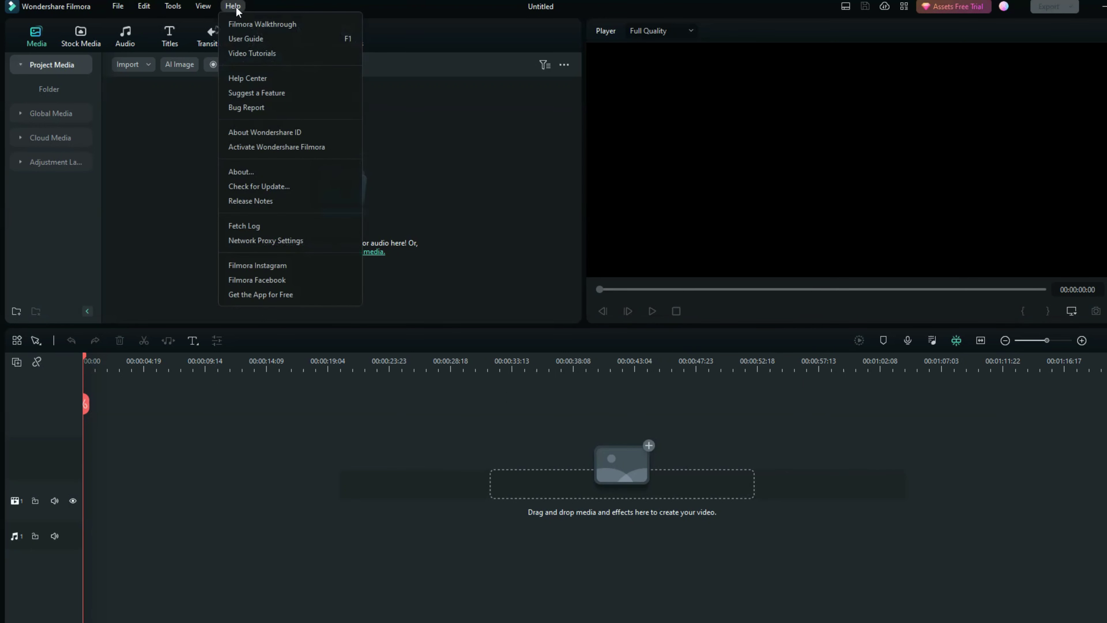
left_click(275, 185)
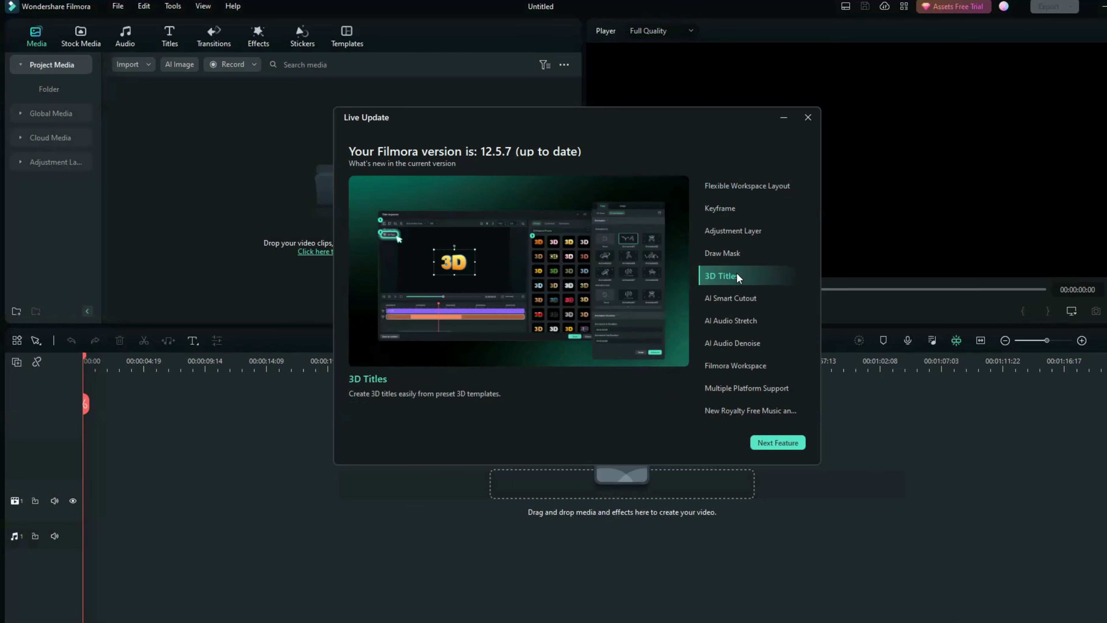
left_click(771, 442)
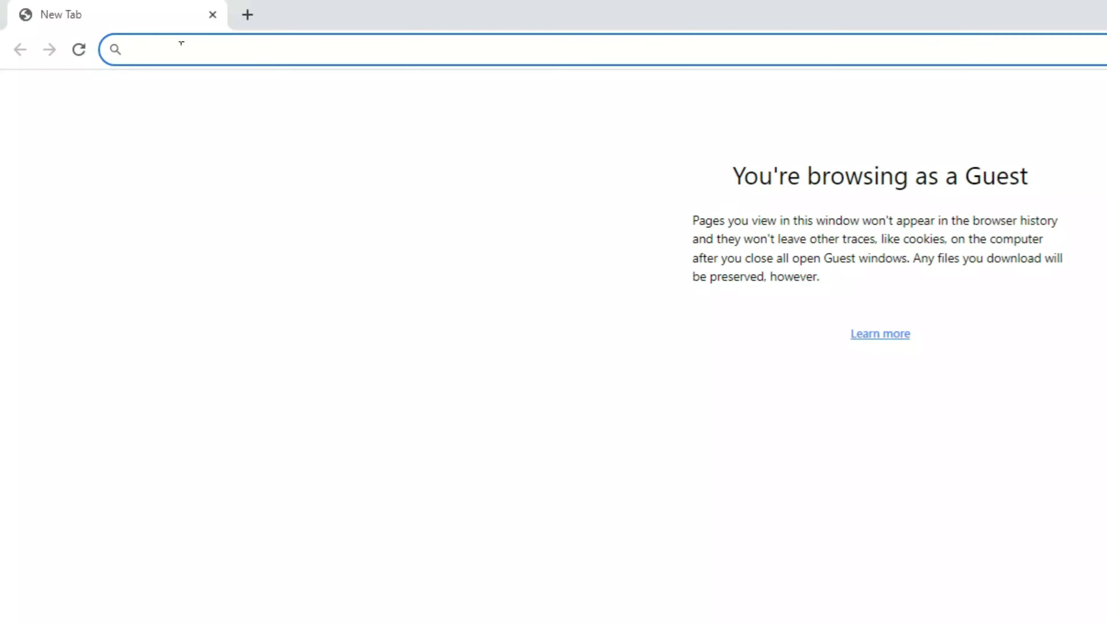
- Go to filmstock.wondershare.com in Chrome
type("films")
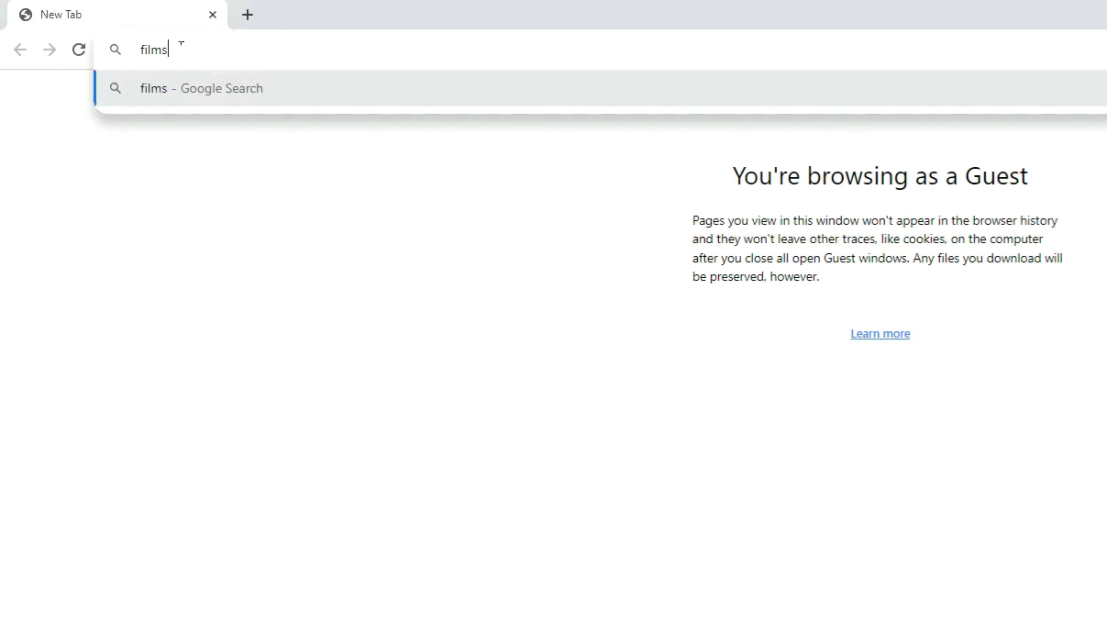
type("tock.wond")
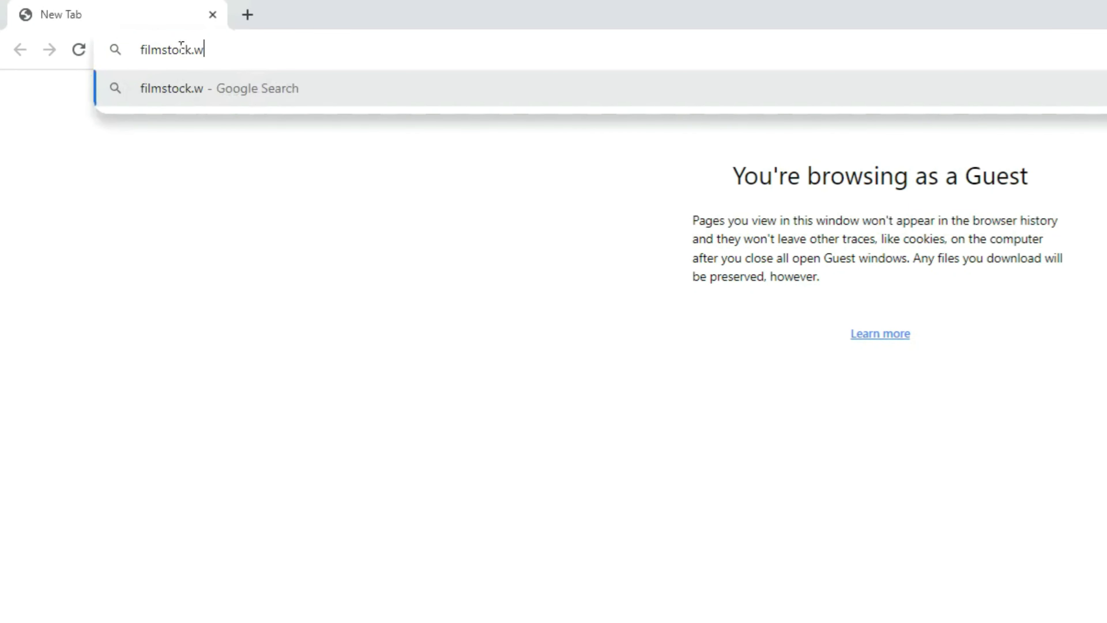
type("ersha")
key("BackSpace")
type("shar")
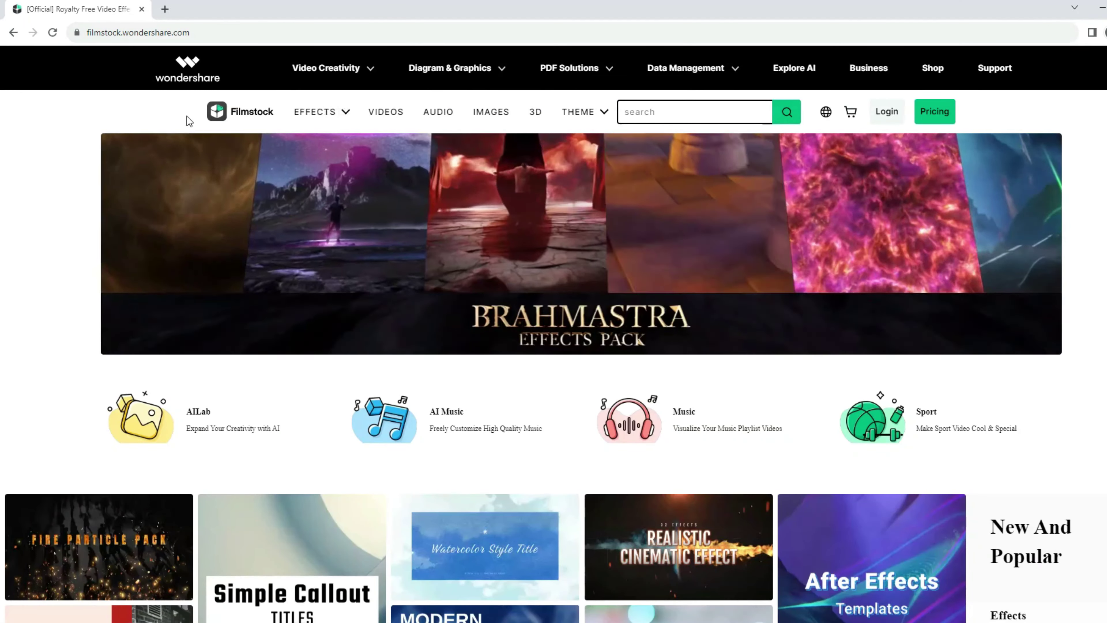
- Open Effects > Filmora Effects and filter the catalogue to Free items
mouse_move(328, 122)
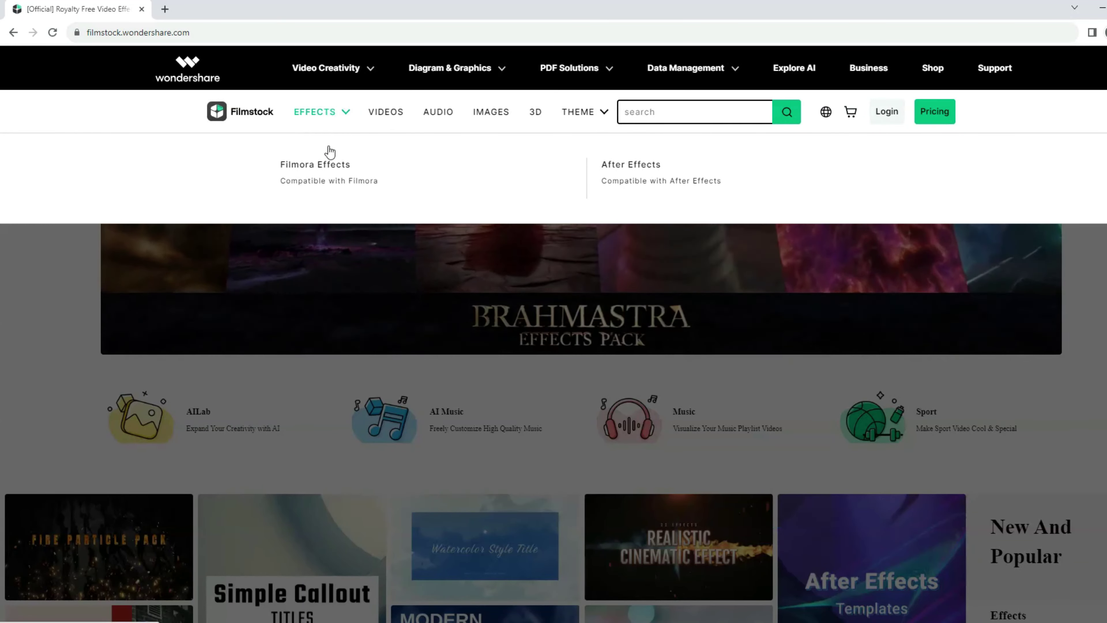
left_click(332, 174)
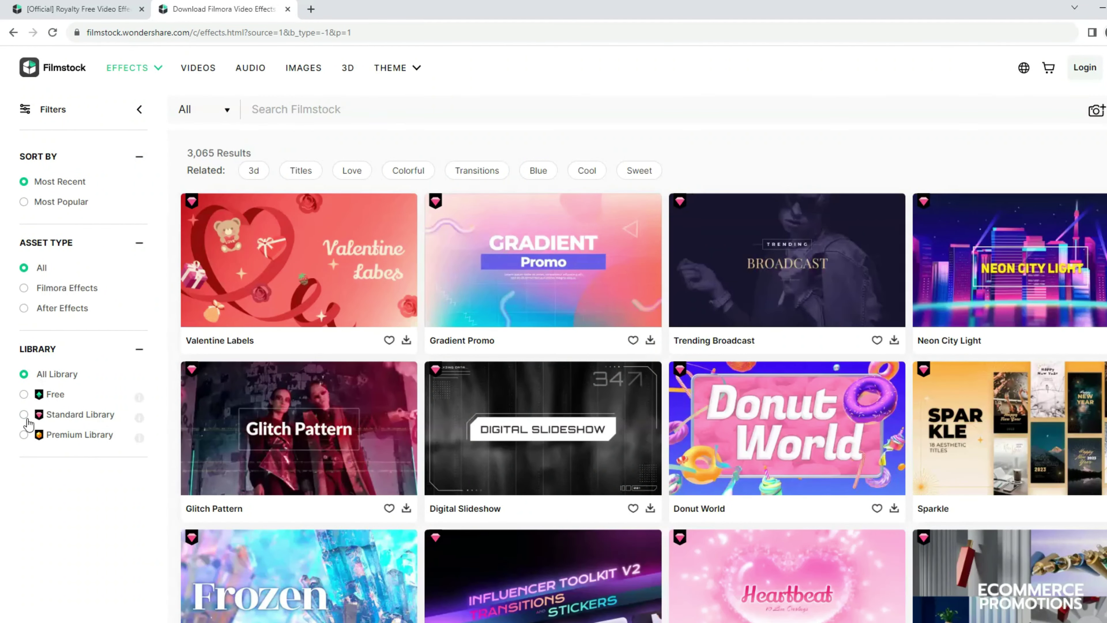
left_click(30, 394)
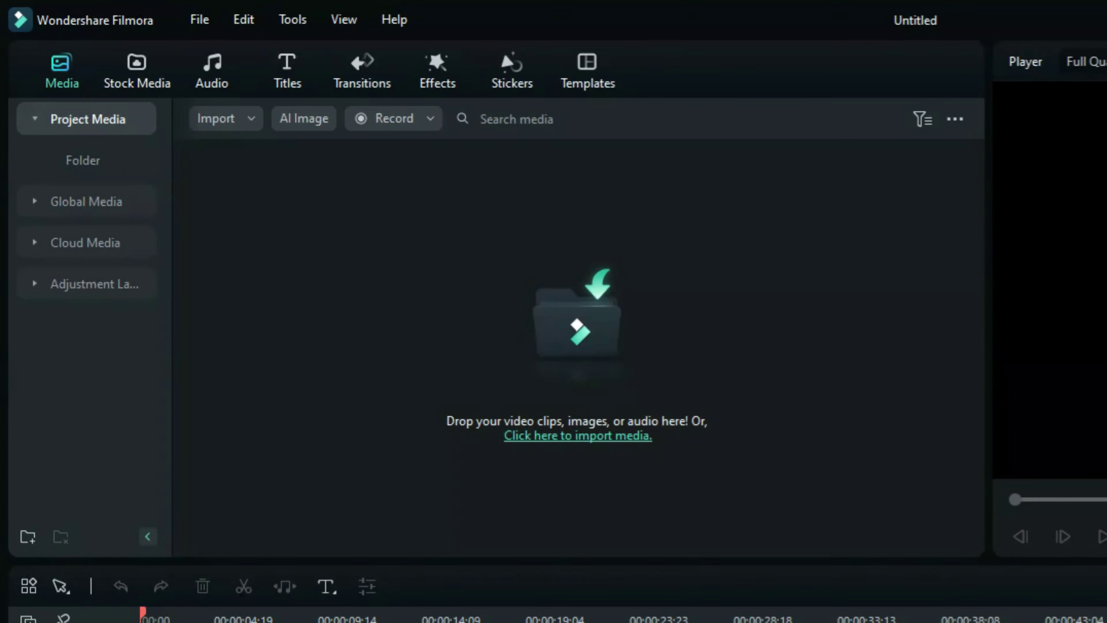
- Show the Filmstock Filmora Legacy Pack in the Effects library
left_click(436, 70)
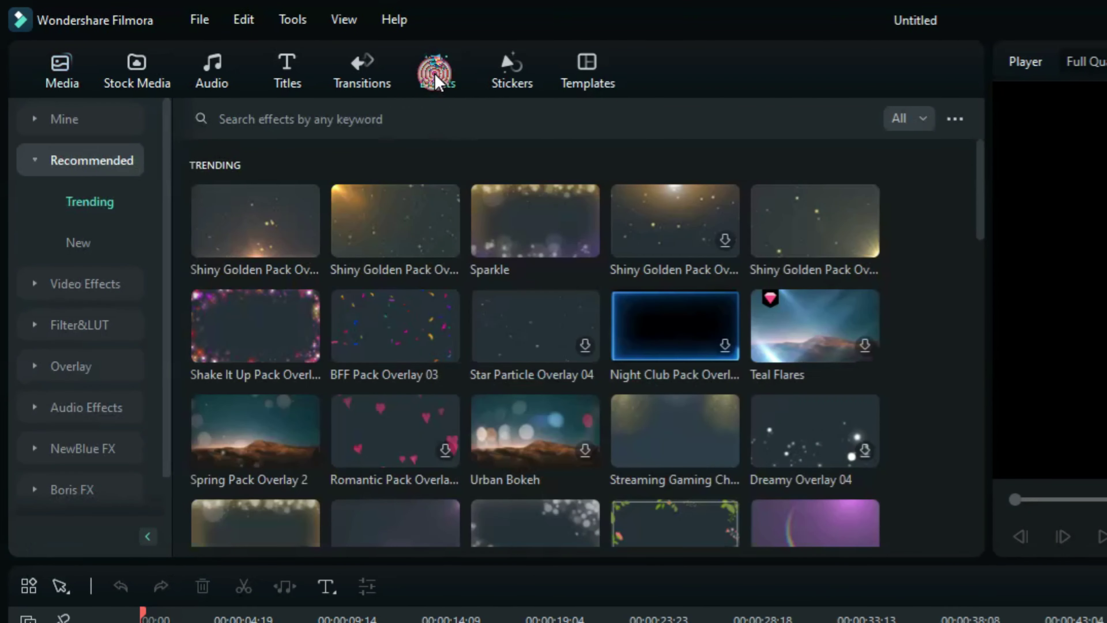
scroll(99, 187, "down", 1)
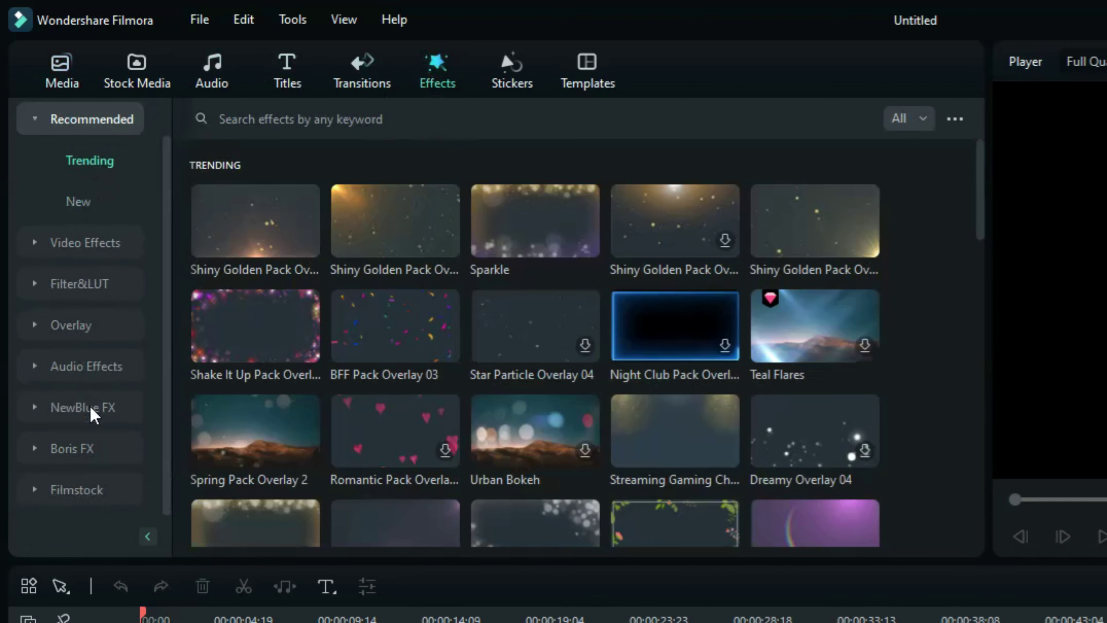
left_click(72, 493)
left_click(77, 489)
- Browse the Filmstock sticker packs, including Web Corporate and Paris Sketchbook Pack
left_click(499, 83)
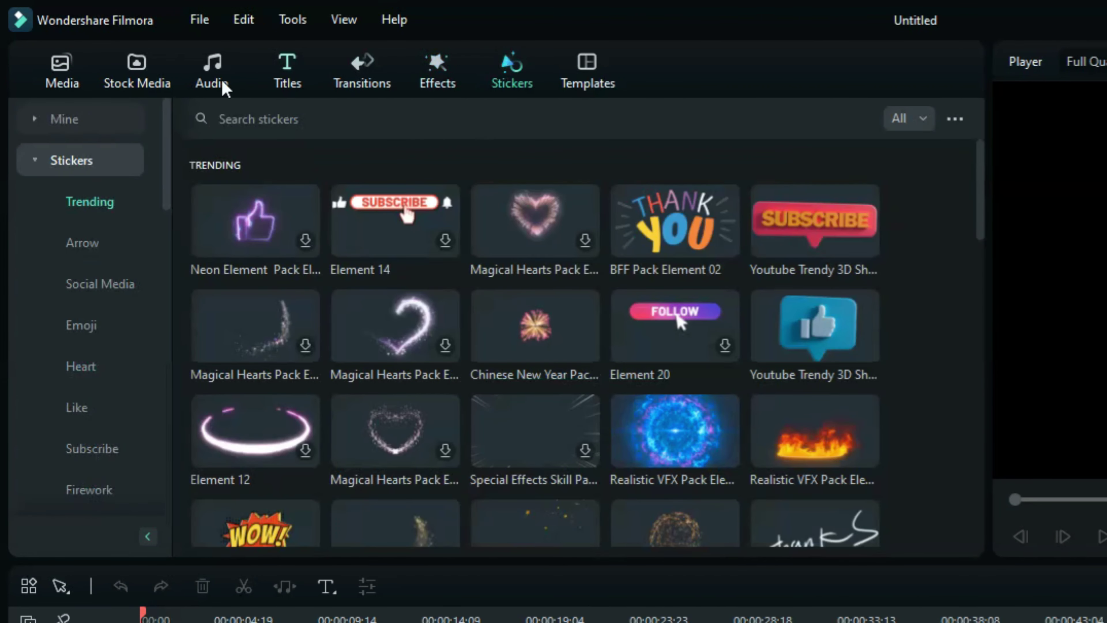
left_click(124, 161)
left_click(72, 209)
scroll(104, 284, "down", 5)
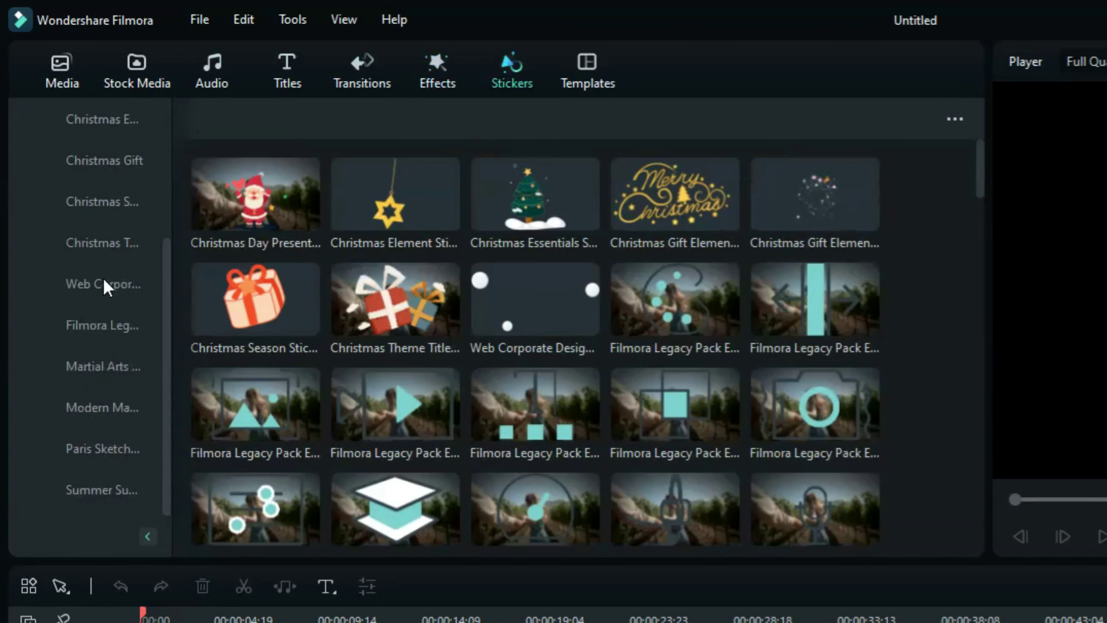
left_click(103, 284)
left_click(94, 456)
- Show the Filmstock transitions like Dual Blades, Falling Leaf 1 and Petal Blast
left_click(362, 74)
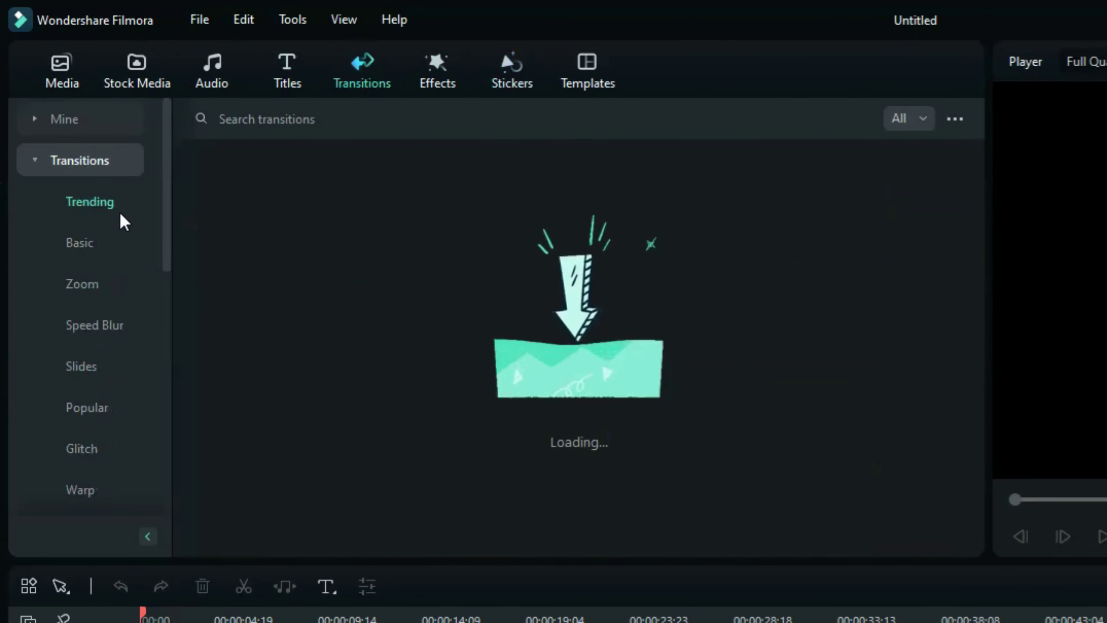
left_click(80, 168)
left_click(106, 249)
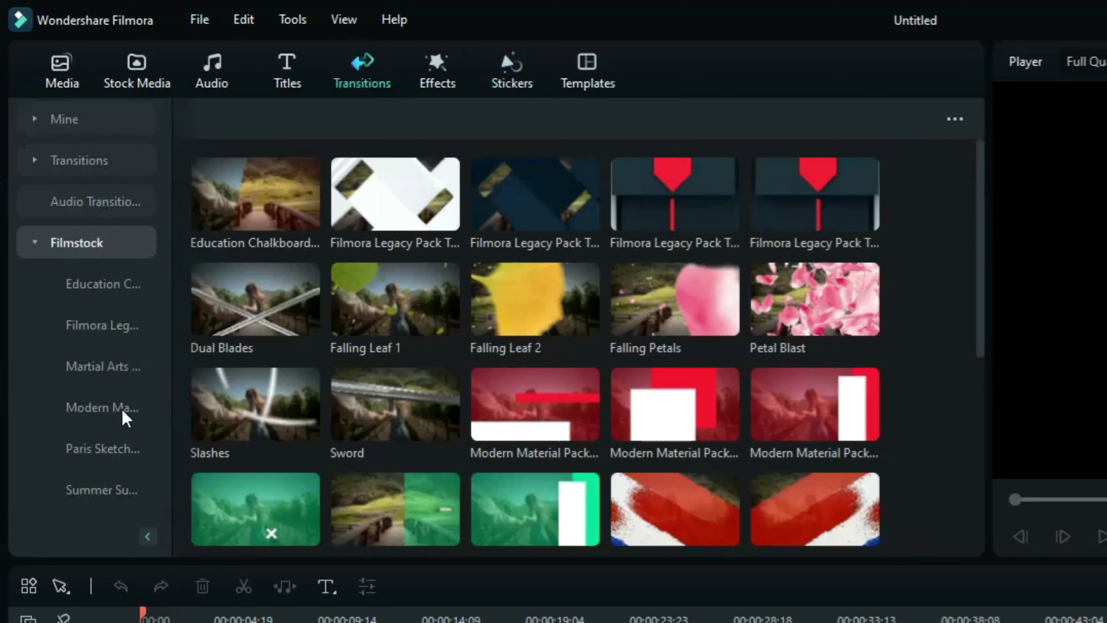
left_click(83, 245)
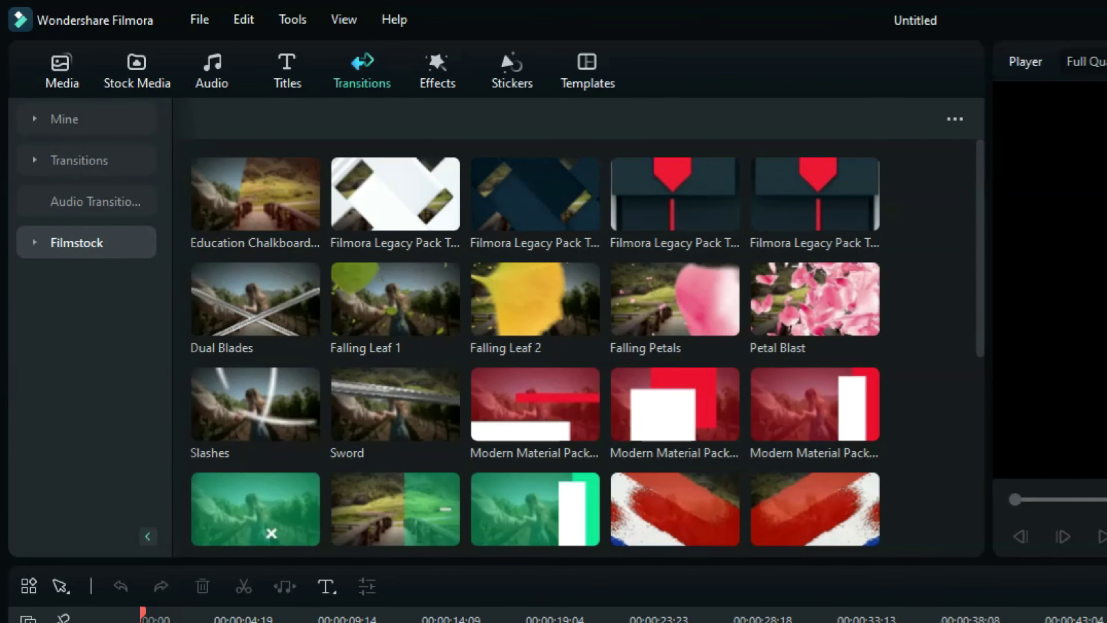